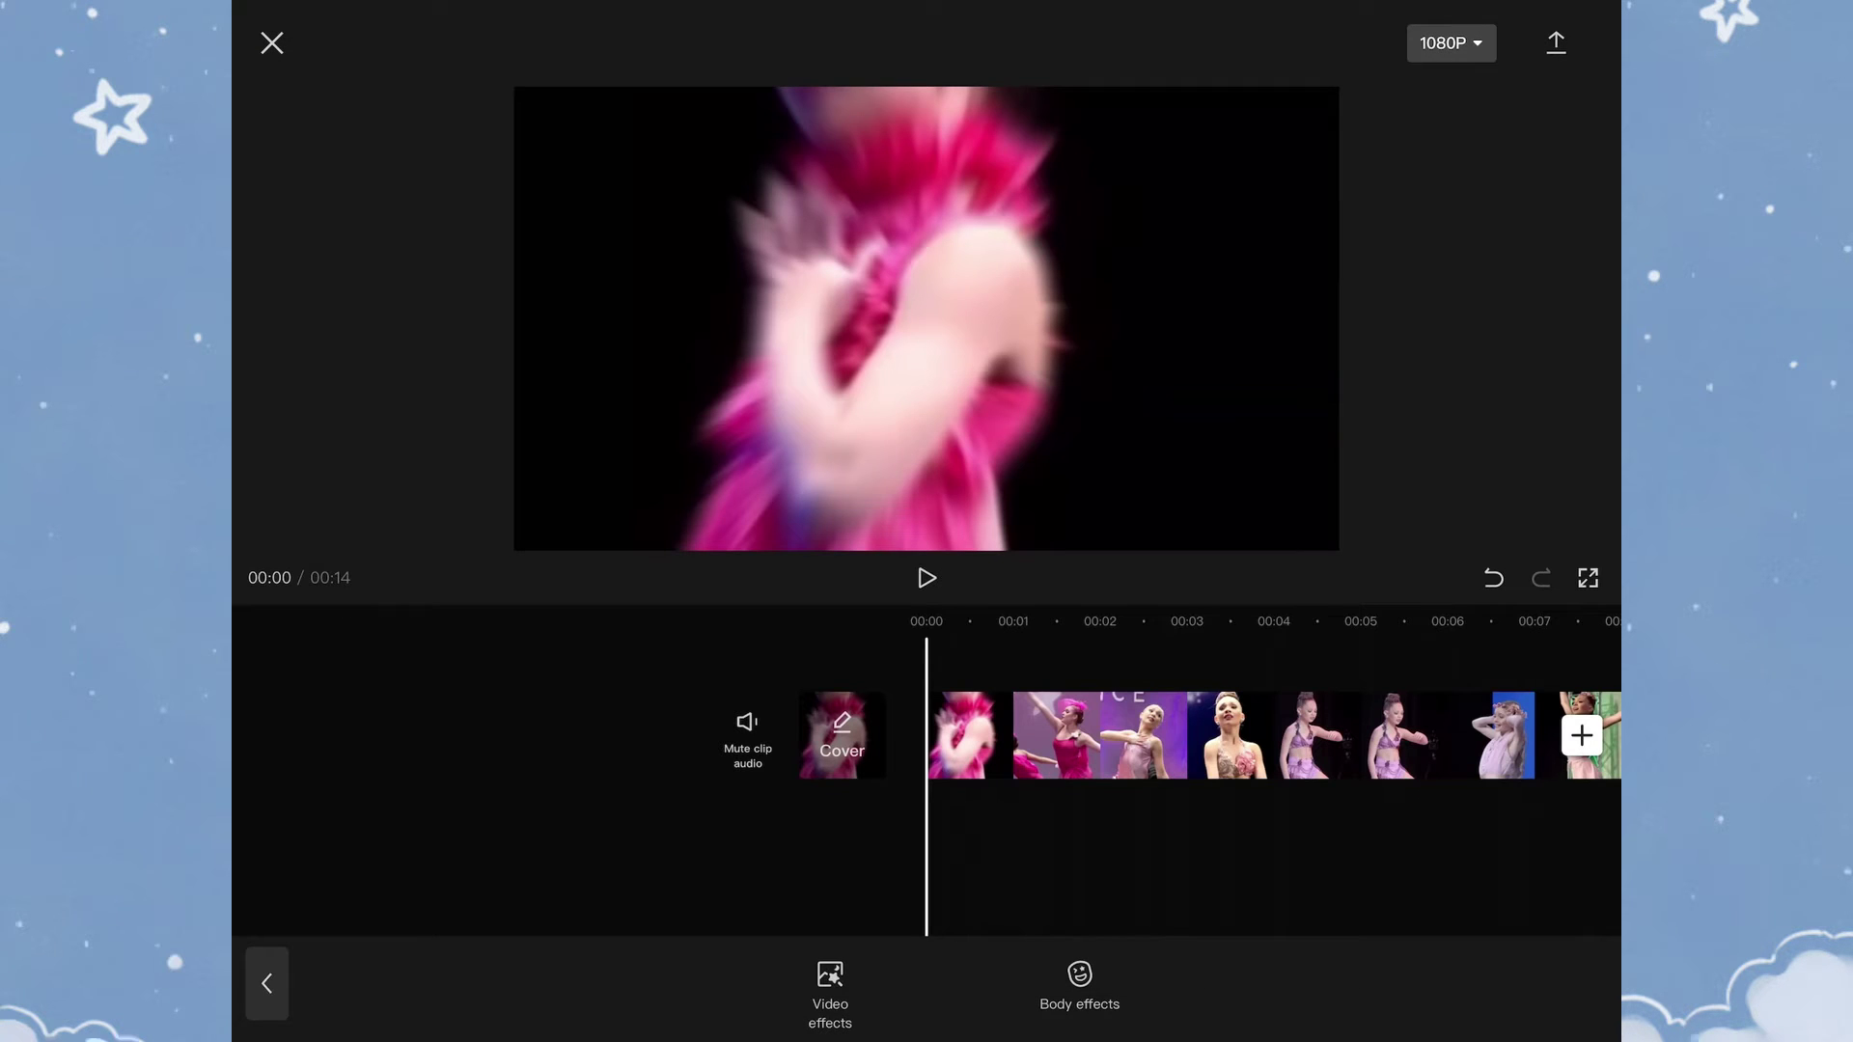
Select the opening dance clip and scrub the timeline through to the montage's ending.
{"action": "left_click", "coordinate": [1102, 737]}
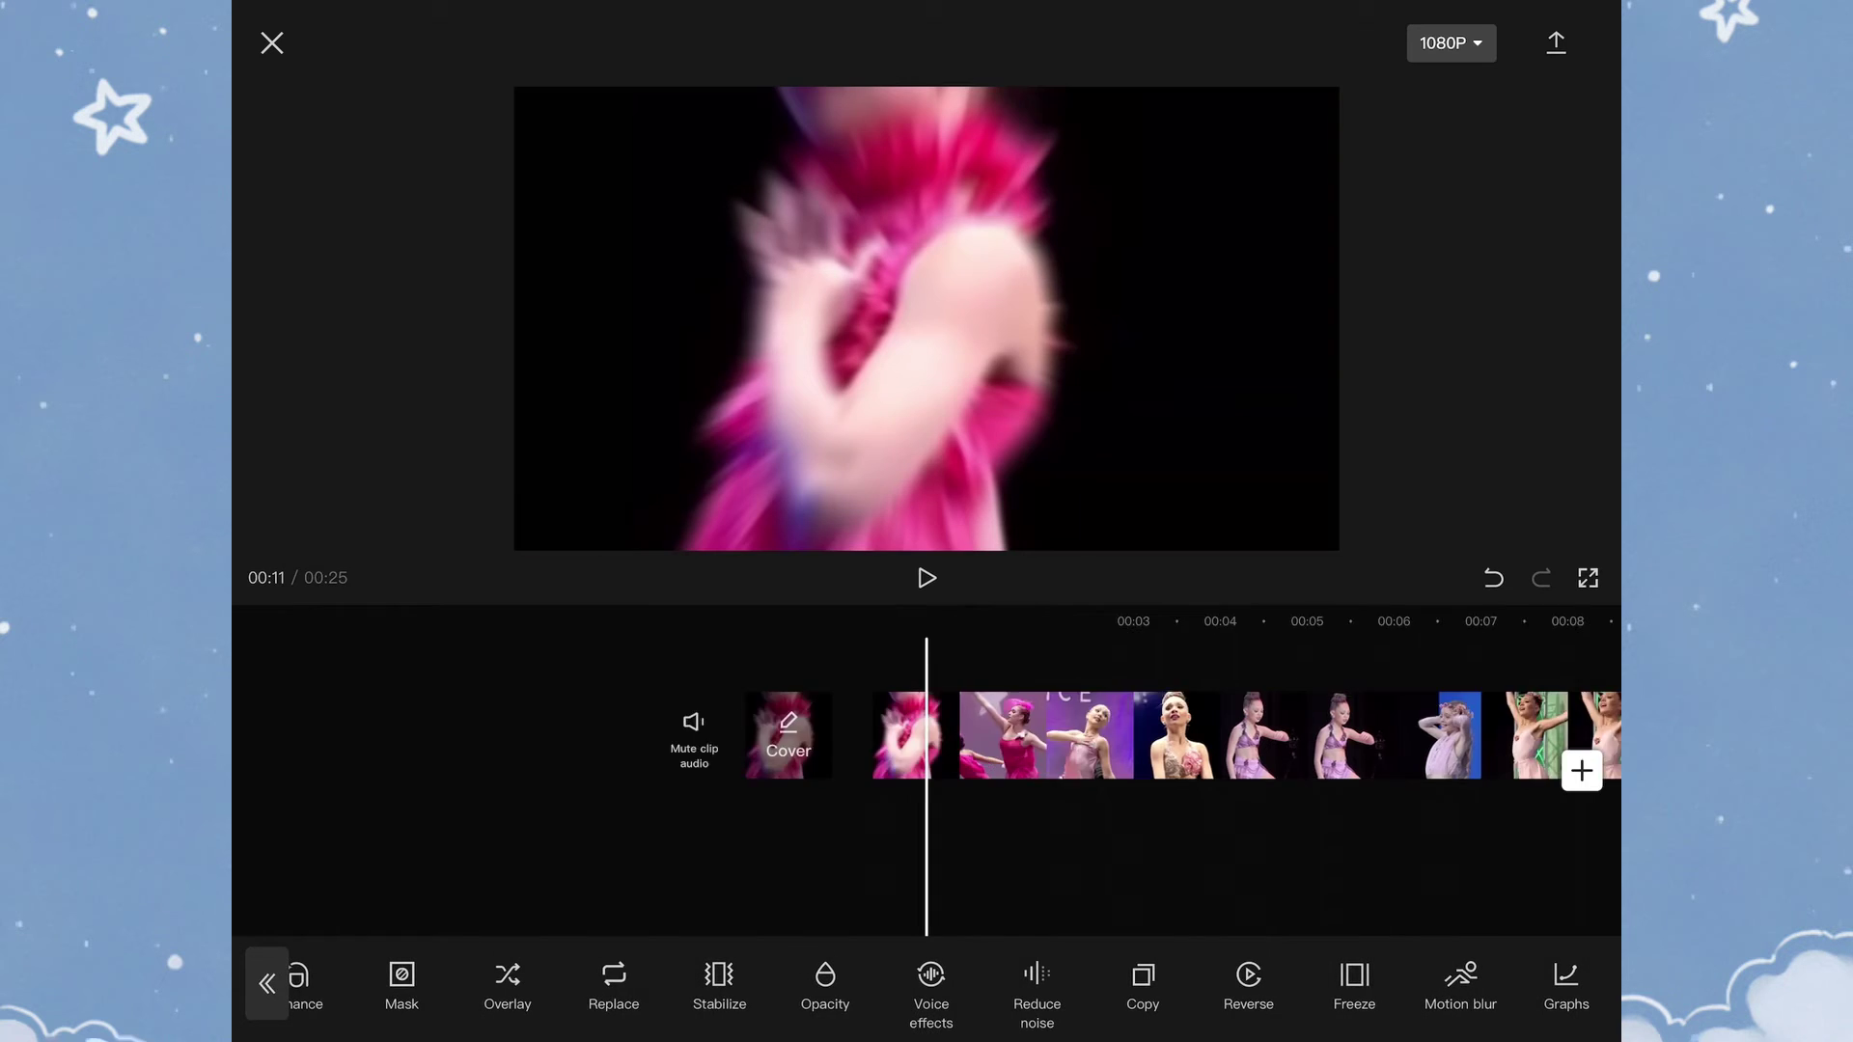
{"action": "left_click_drag", "start_coordinate": [1448, 735], "coordinate": [435, 735]}
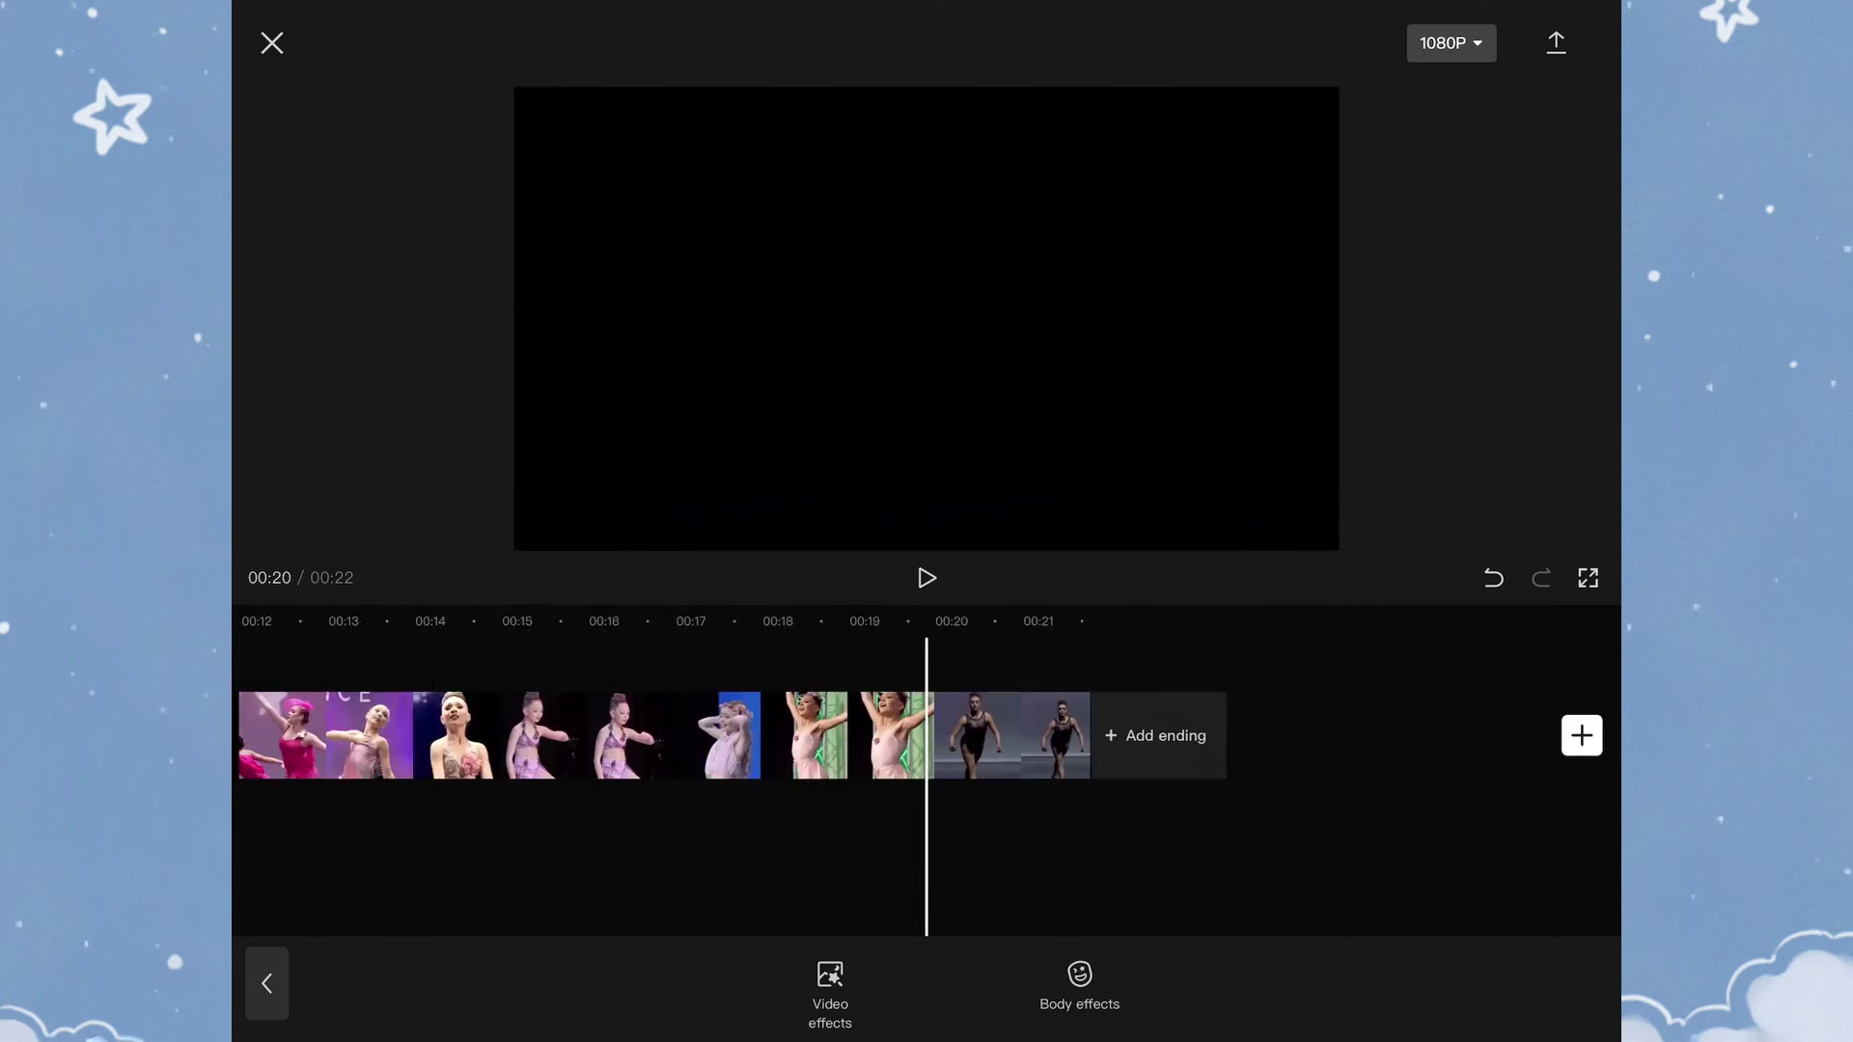